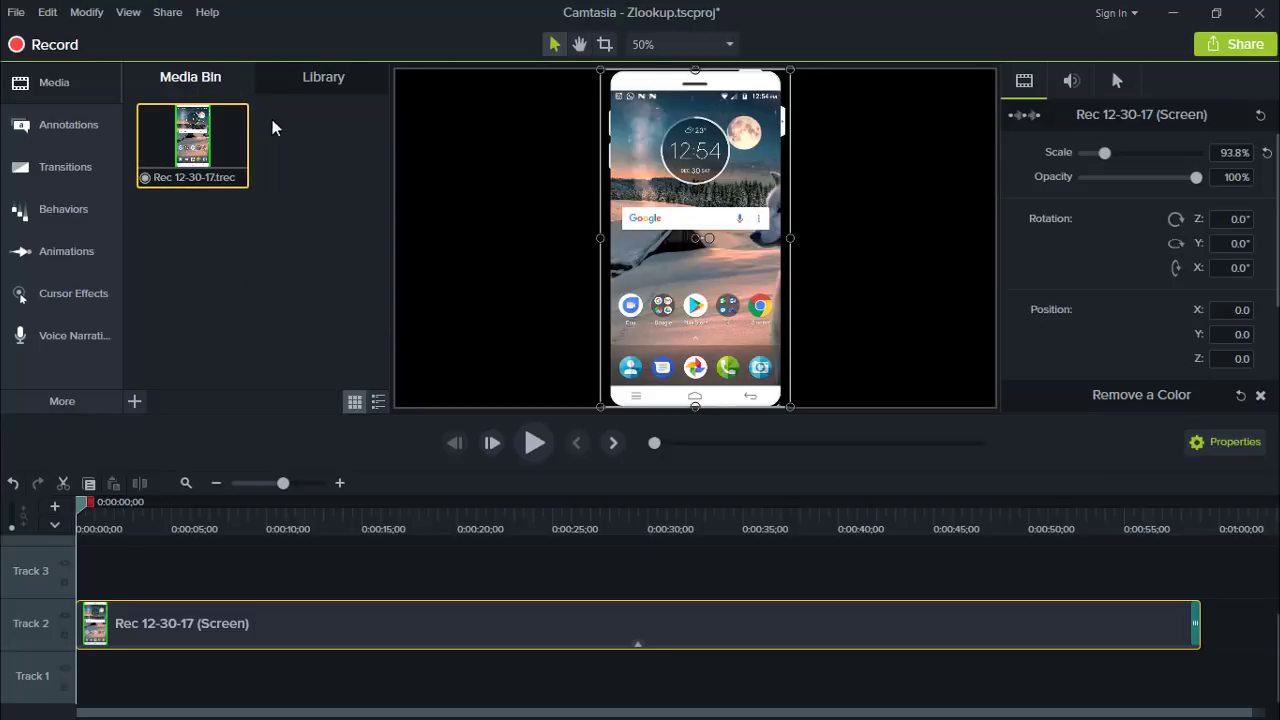
{"action": "right_click", "coordinate": [195, 239]}
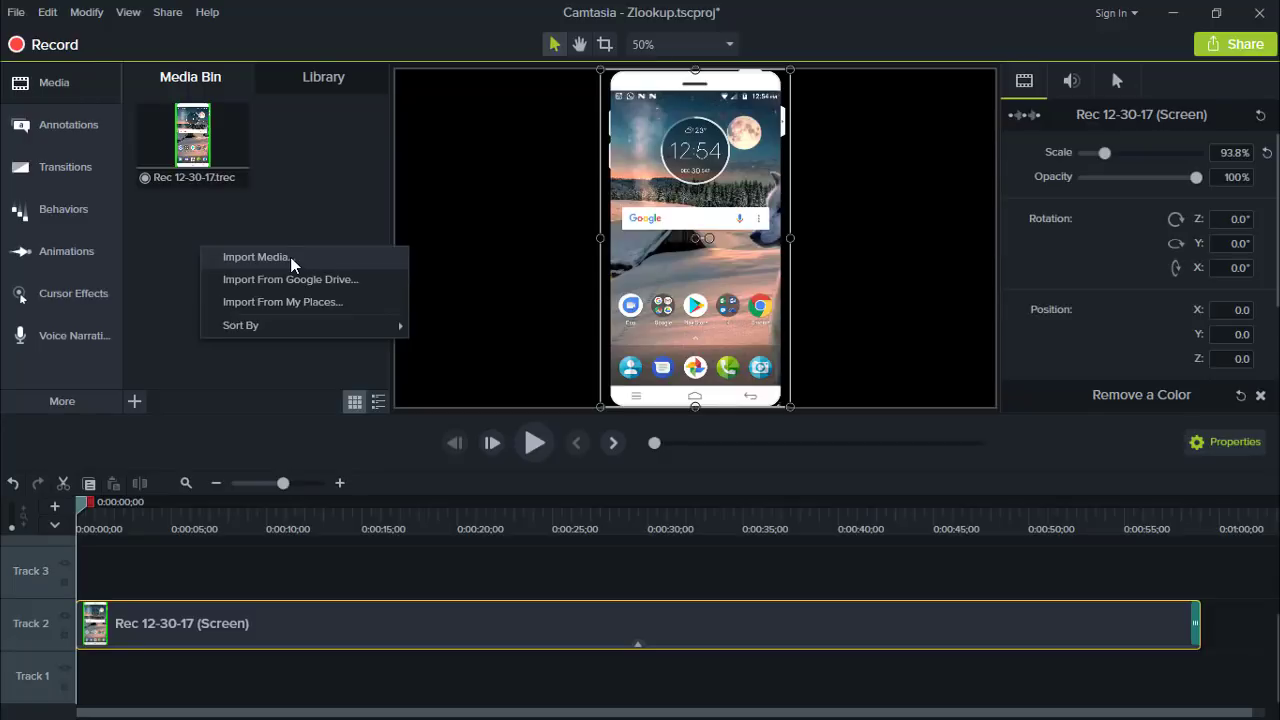
{"action": "left_click", "coordinate": [238, 259]}
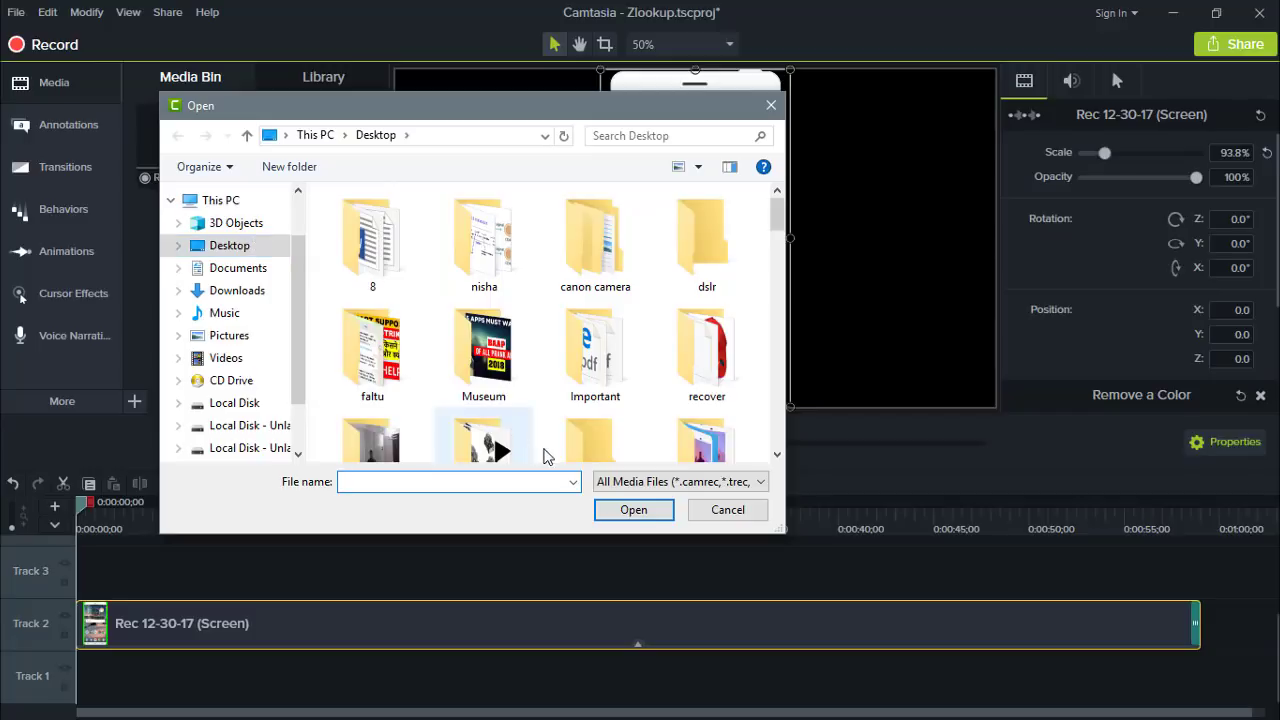
{"action": "left_click", "coordinate": [602, 357]}
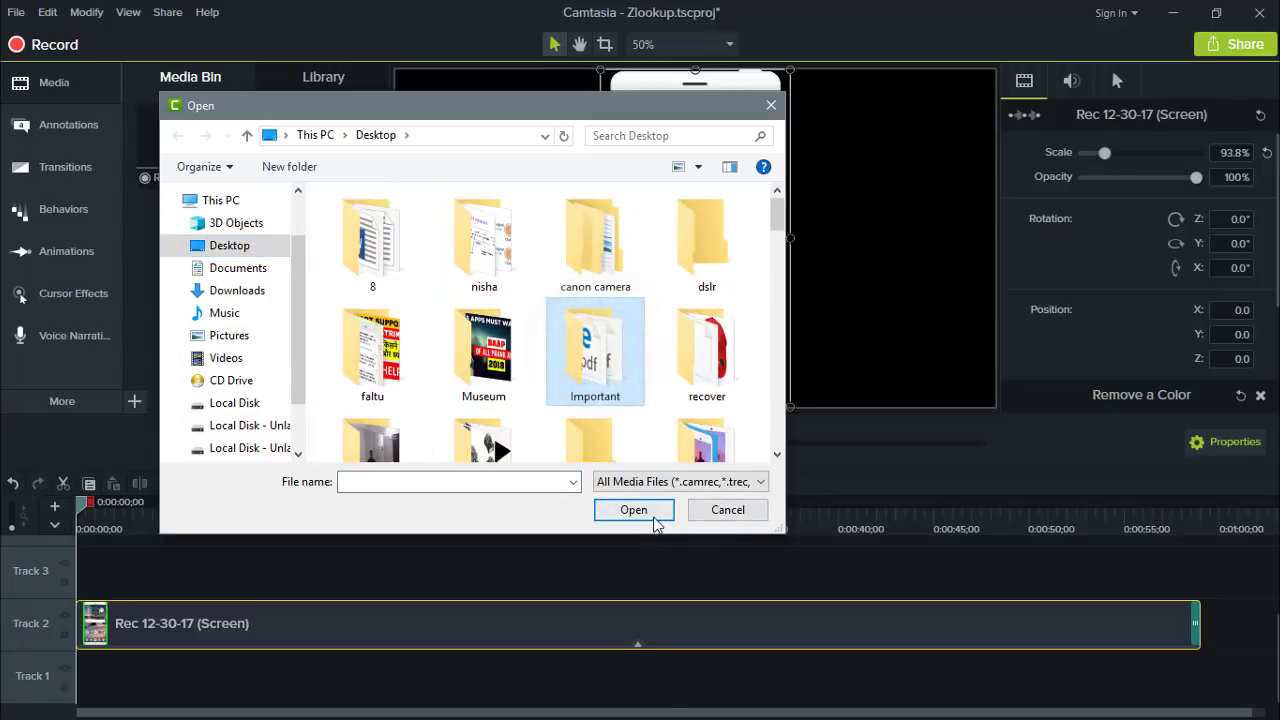
{"action": "left_click", "coordinate": [771, 105]}
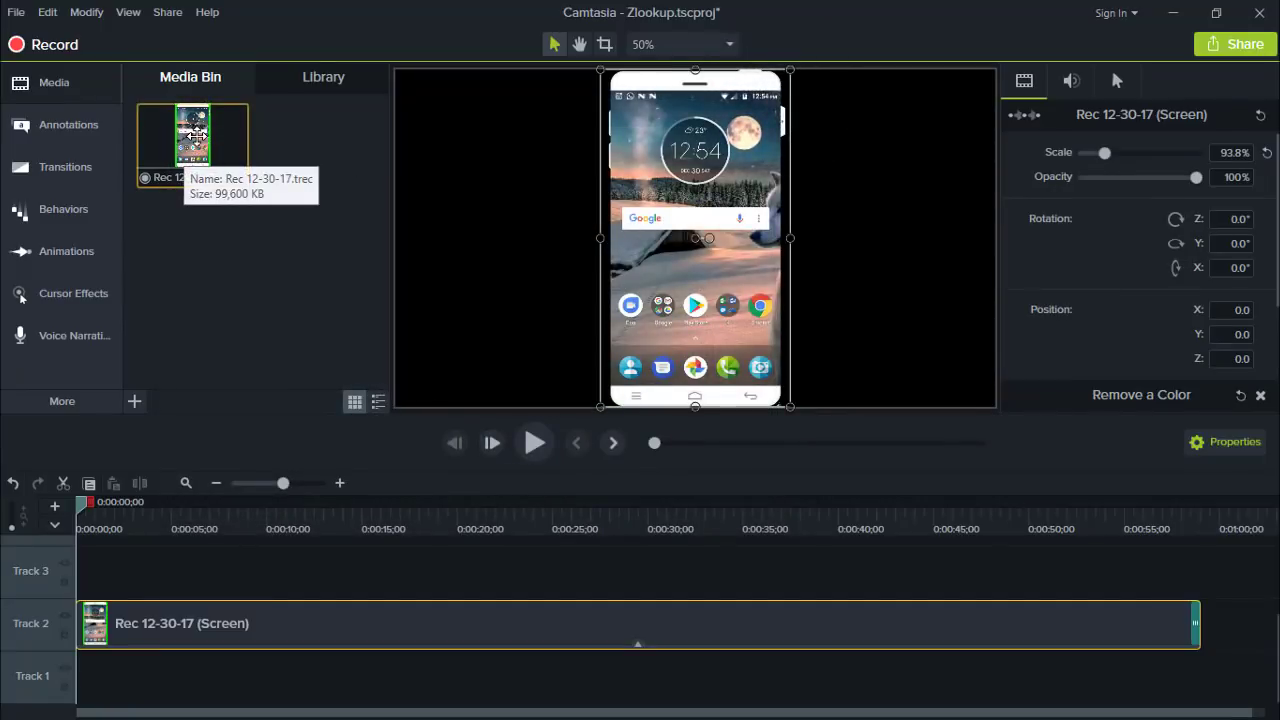
{"action": "mouse_move", "coordinate": [195, 135]}
{"action": "left_mouse_down"}
{"action": "mouse_move", "coordinate": [174, 620]}
{"action": "mouse_move", "coordinate": [160, 370]}
{"action": "mouse_move", "coordinate": [203, 152]}
{"action": "left_mouse_up"}
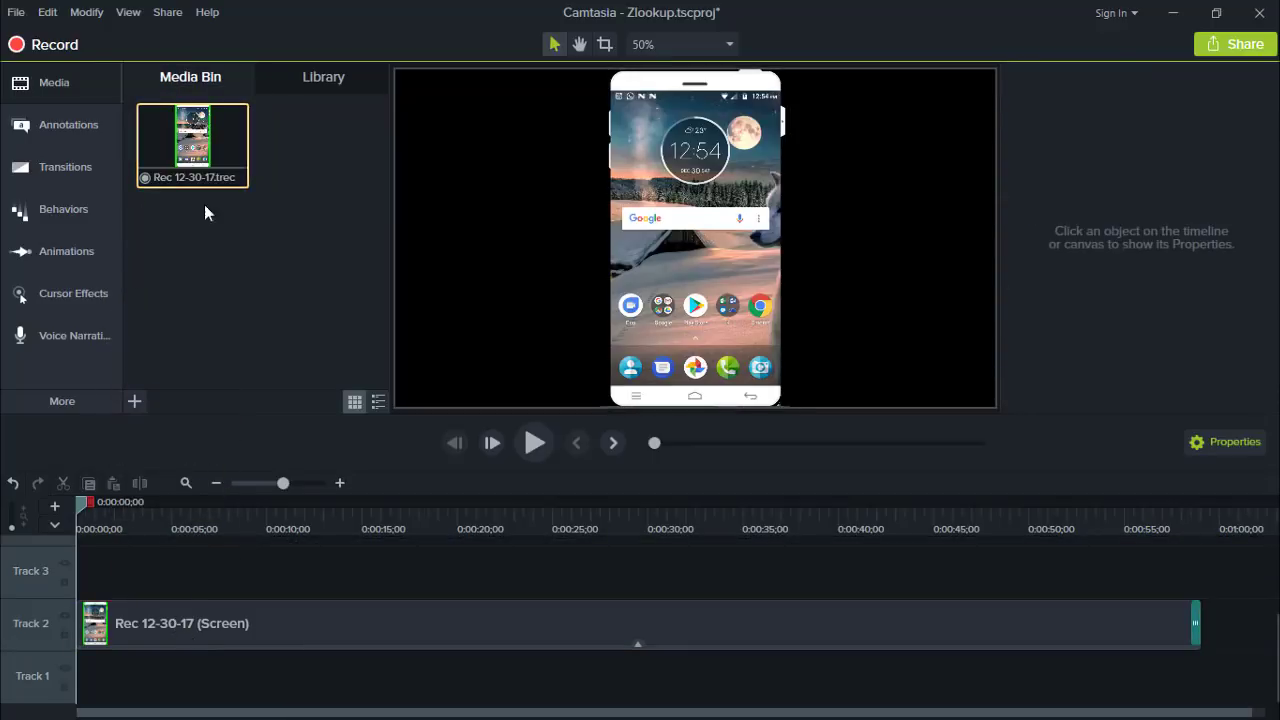
Add a custom animation to the phone recording clip on Track 2 at 0:00:11;05.
{"action": "left_click", "coordinate": [235, 633]}
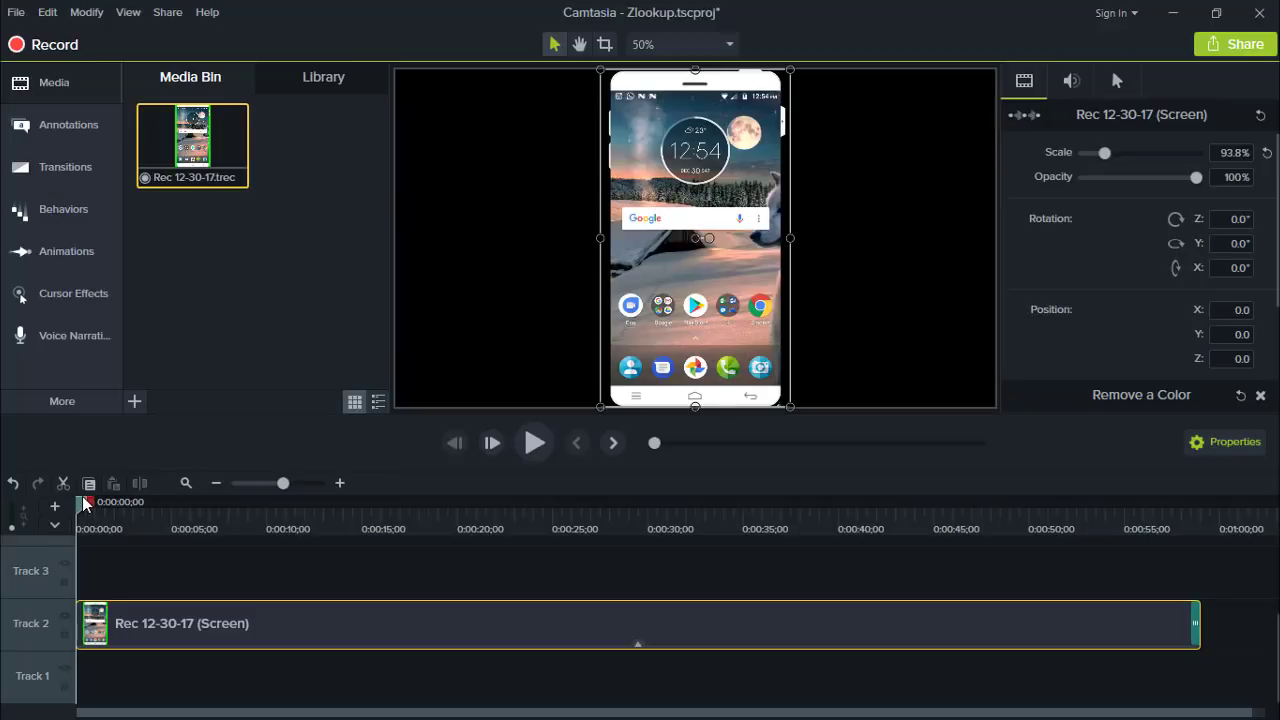
{"action": "left_click_drag", "start_coordinate": [81, 503], "coordinate": [64, 482]}
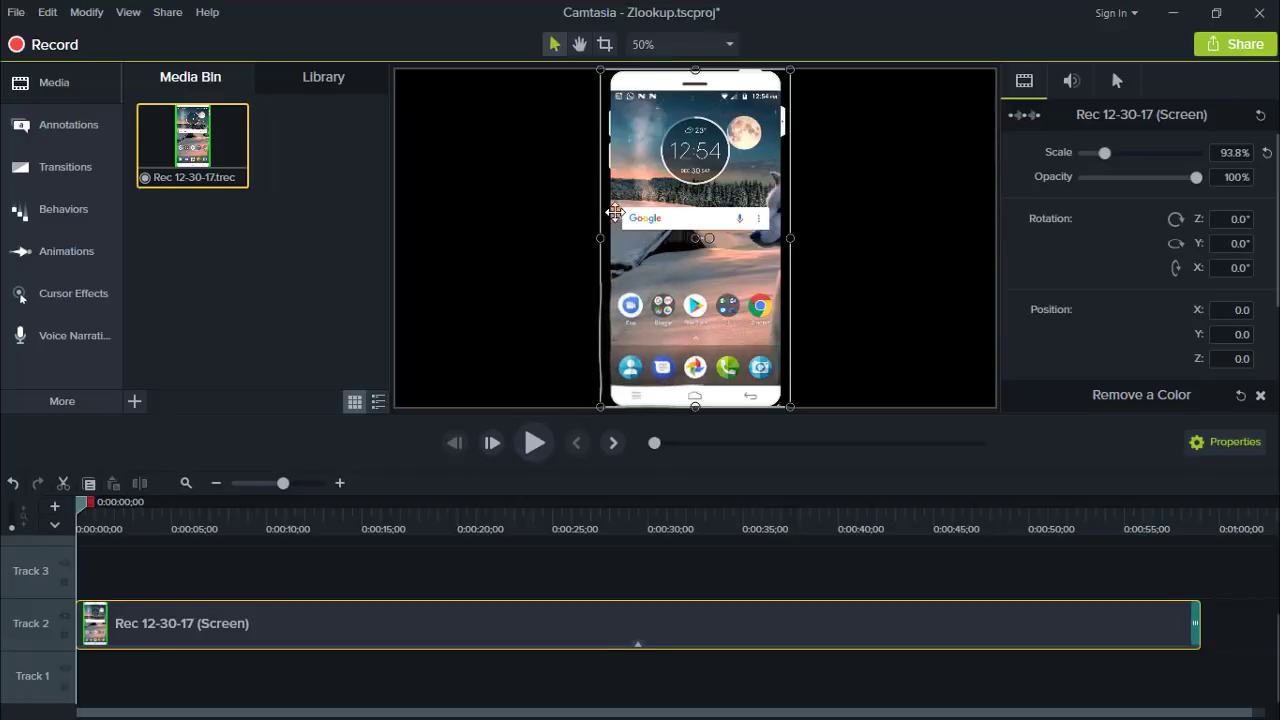
{"action": "left_click_drag", "start_coordinate": [83, 510], "coordinate": [710, 534]}
{"action": "left_click_drag", "start_coordinate": [575, 543], "coordinate": [301, 515]}
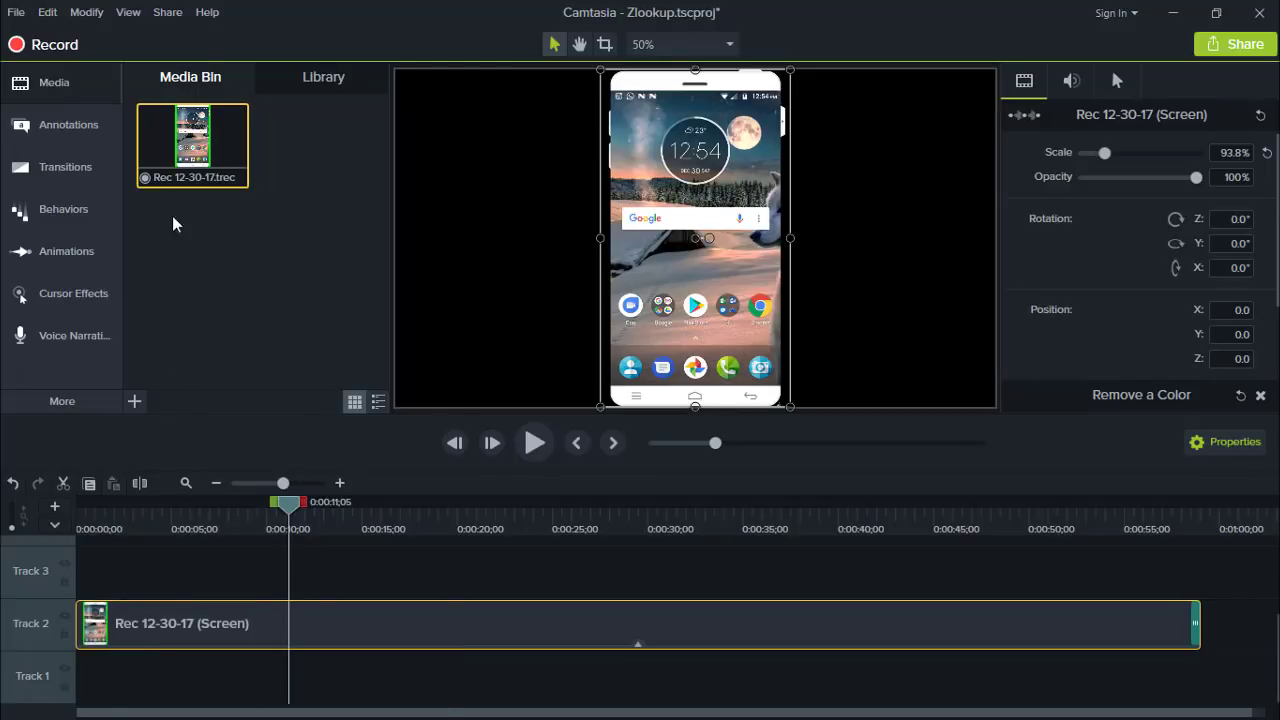
{"action": "left_click", "coordinate": [86, 12]}
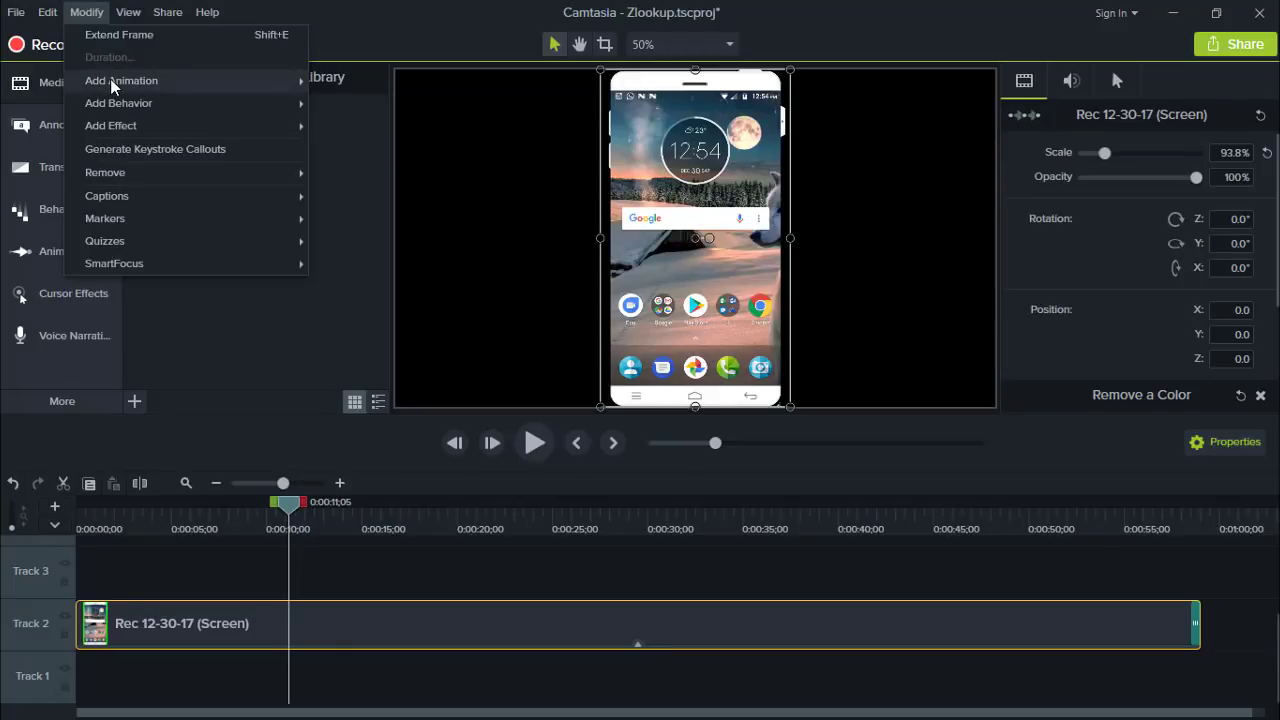
{"action": "mouse_move", "coordinate": [110, 79]}
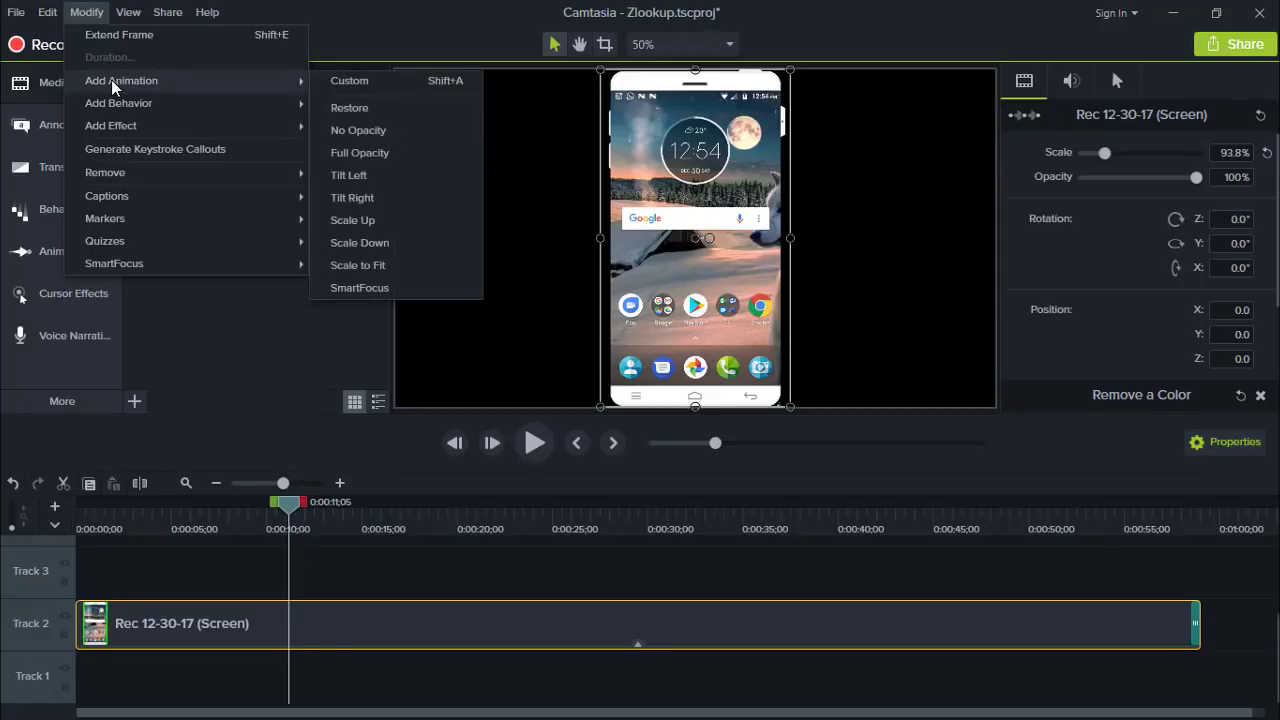
{"action": "left_click", "coordinate": [403, 77]}
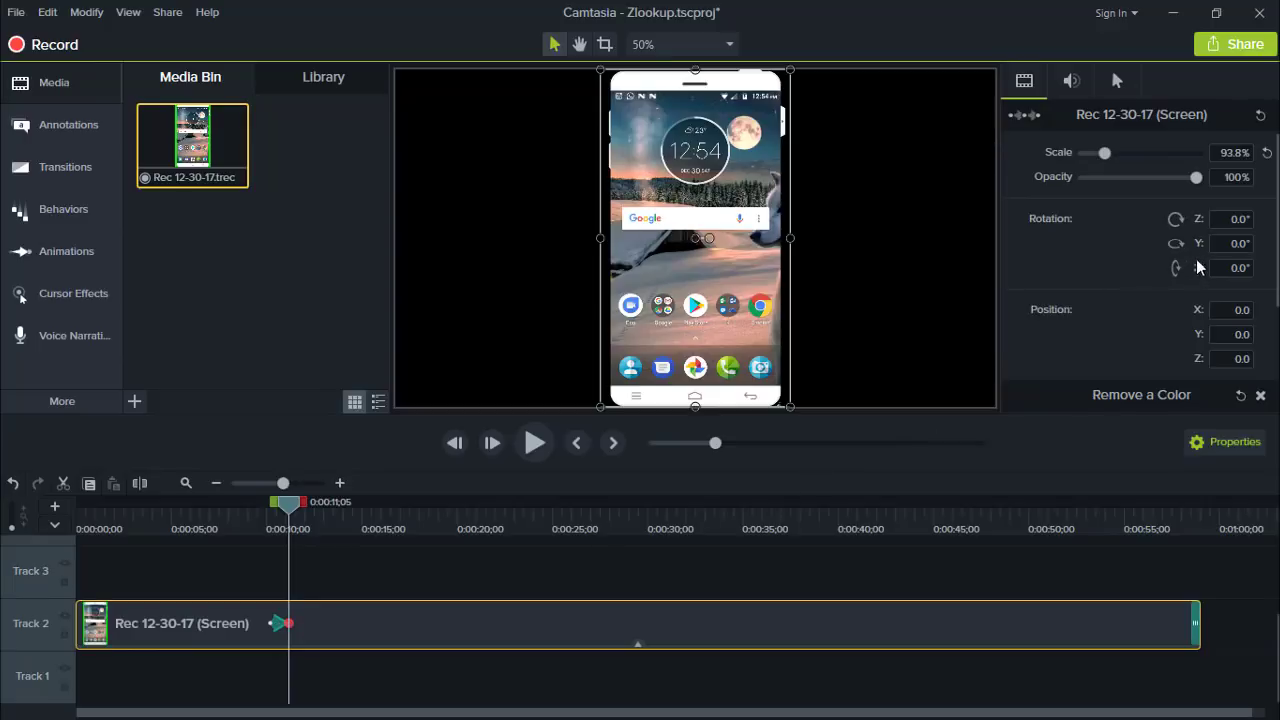
Set the animation's Y rotation to 720° at the end of the custom animation.
{"action": "left_click", "coordinate": [1231, 244]}
{"action": "key", "text": "Down"}
{"action": "left_click_drag", "start_coordinate": [1236, 252], "coordinate": [1268, 247]}
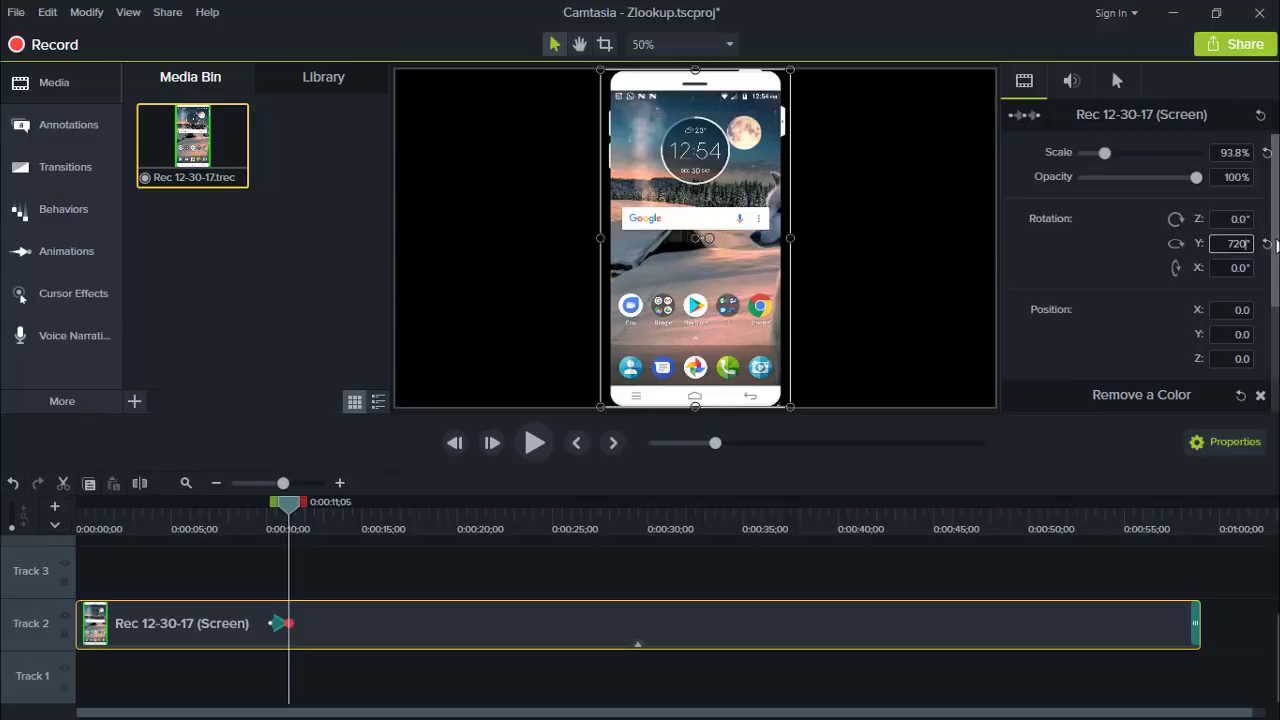
{"action": "left_click", "coordinate": [1057, 348]}
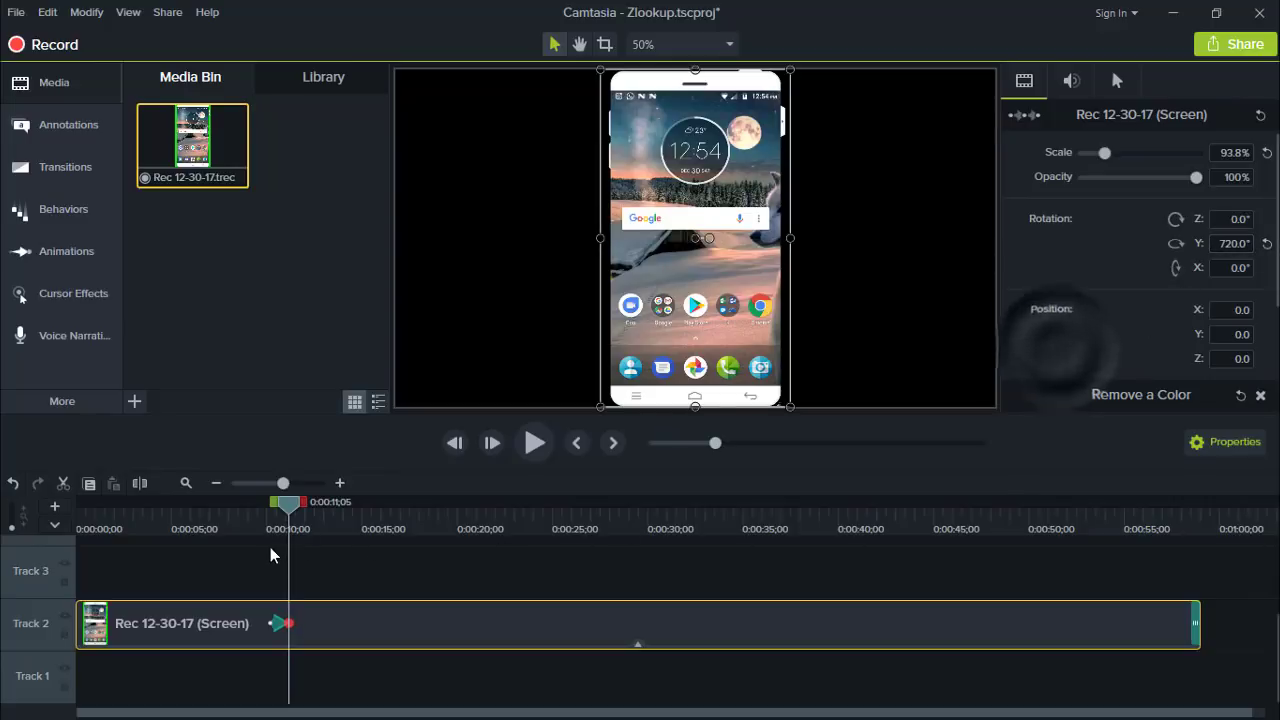
Play the timeline from 0:00:06;25 past the animation to preview the phone's rotation.
{"action": "left_click_drag", "start_coordinate": [287, 514], "coordinate": [201, 511]}
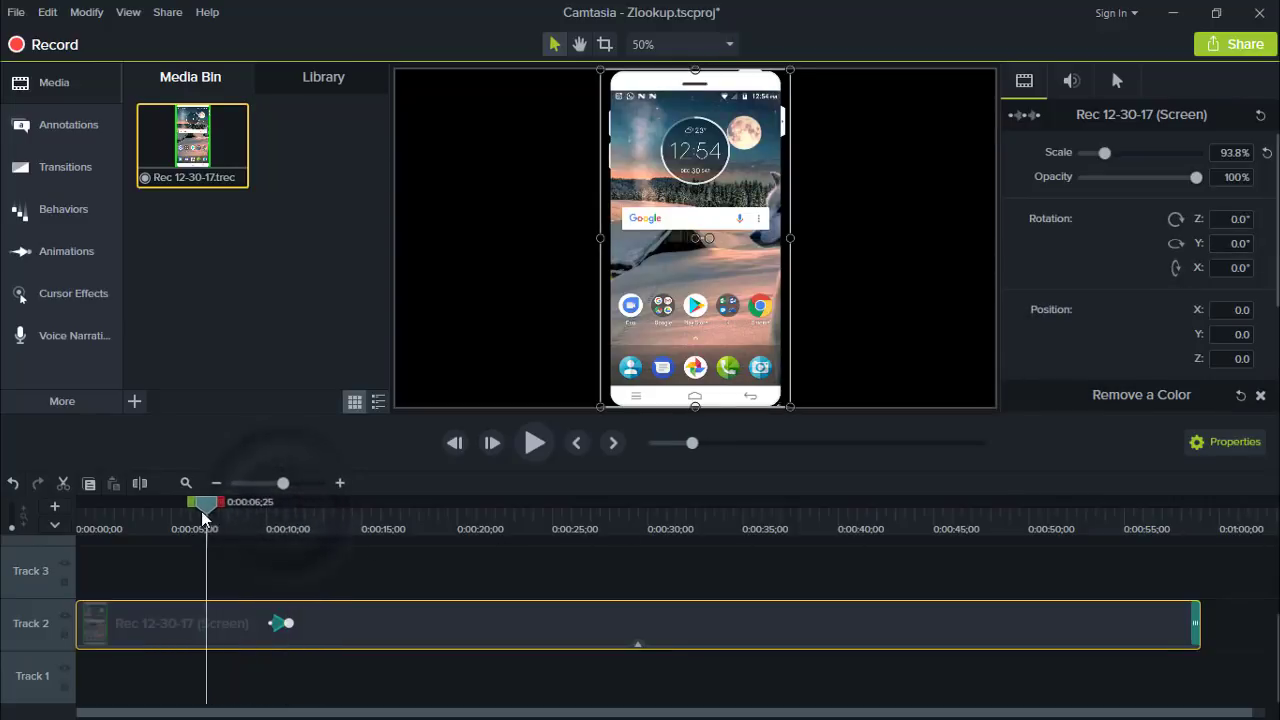
{"action": "left_click", "coordinate": [528, 446]}
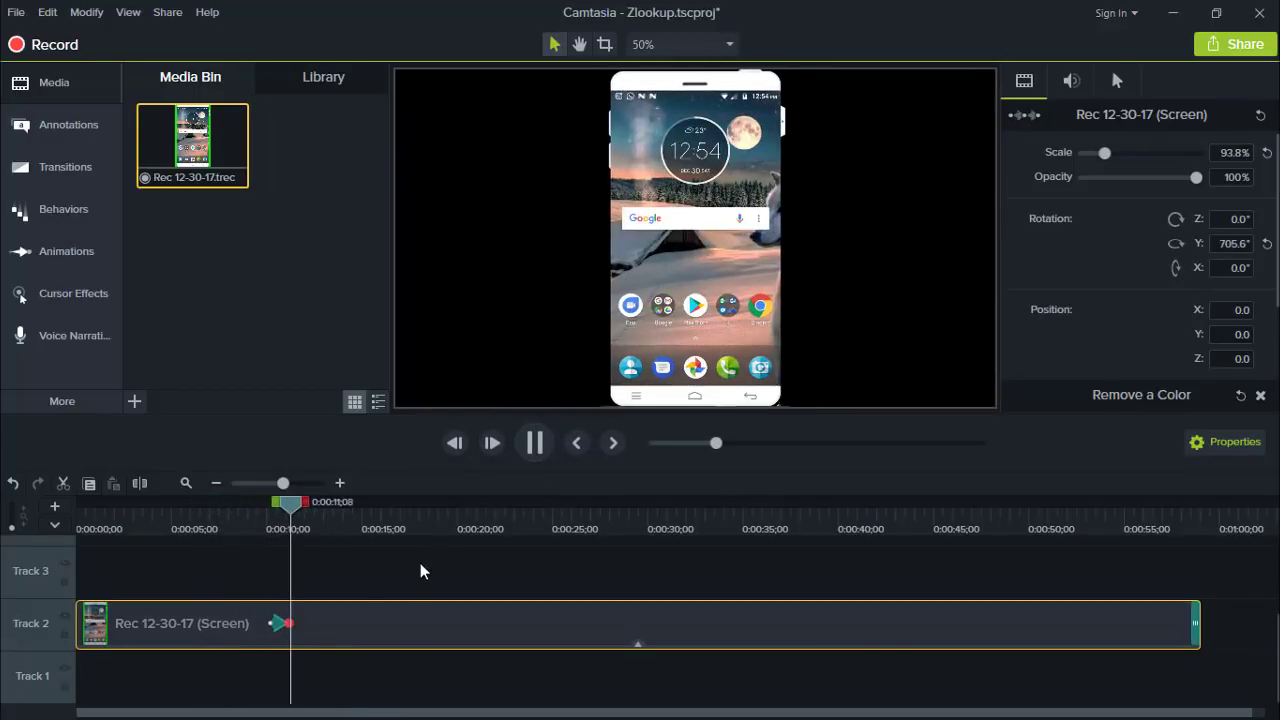
{"action": "left_click", "coordinate": [531, 450]}
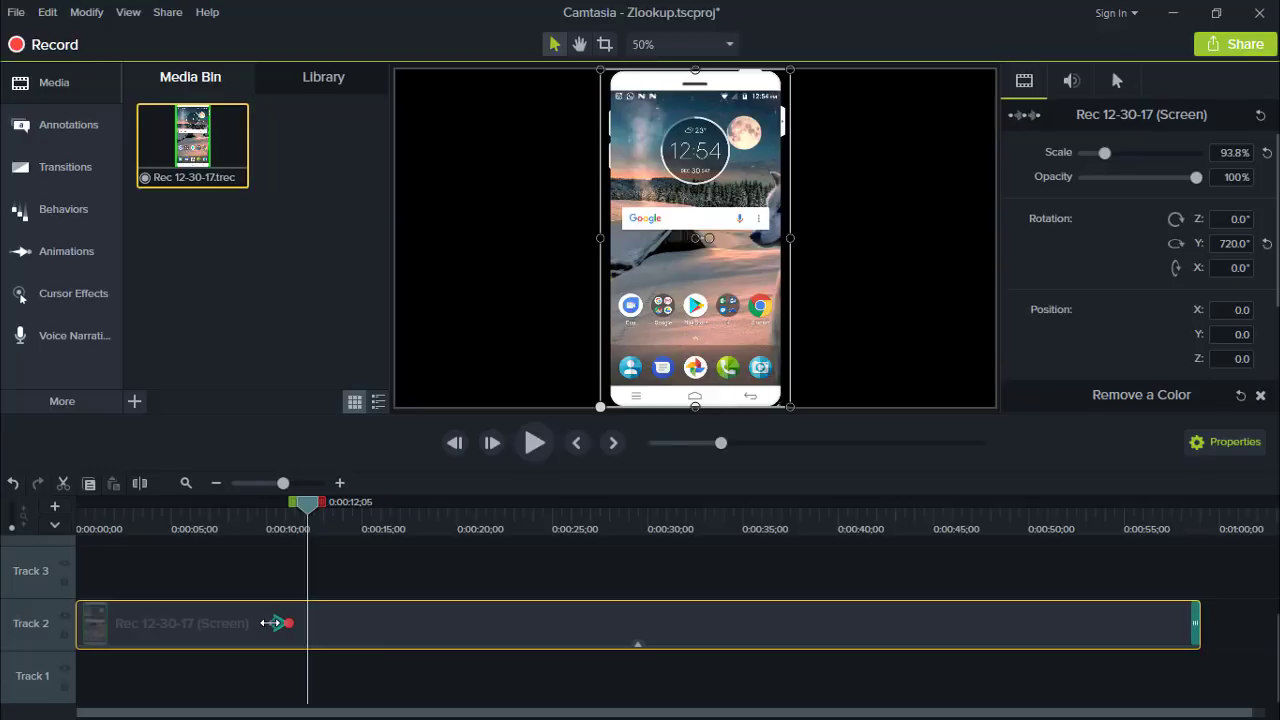
Lengthen the rotation animation by moving its start to 0:00:06;01, and preview the slower spin.
{"action": "left_click_drag", "start_coordinate": [272, 623], "coordinate": [191, 622]}
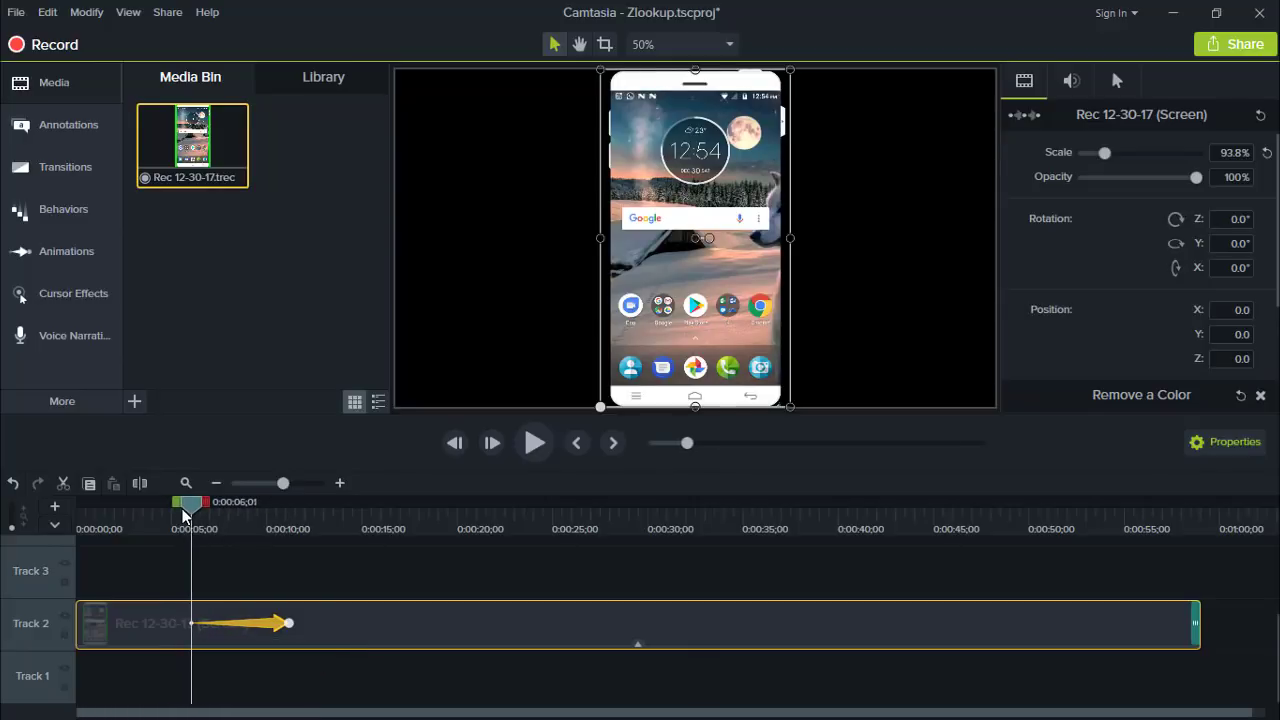
{"action": "left_click_drag", "start_coordinate": [190, 510], "coordinate": [176, 515]}
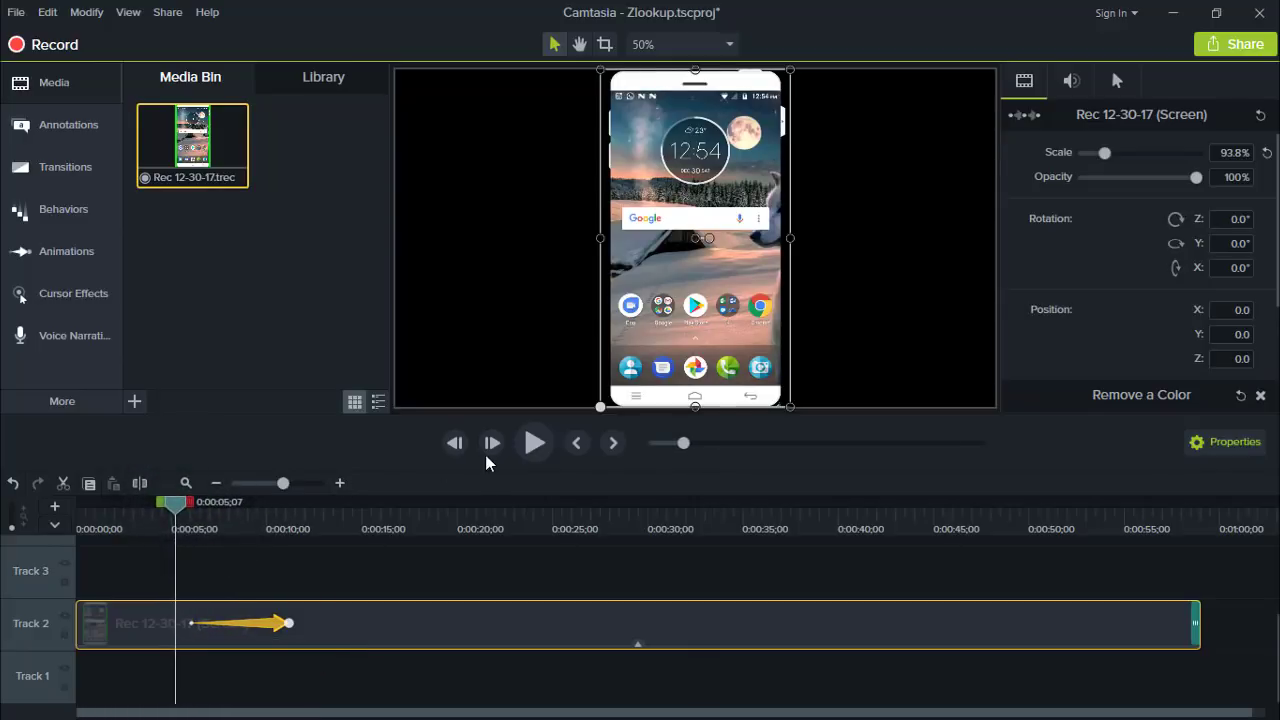
{"action": "left_click", "coordinate": [536, 441]}
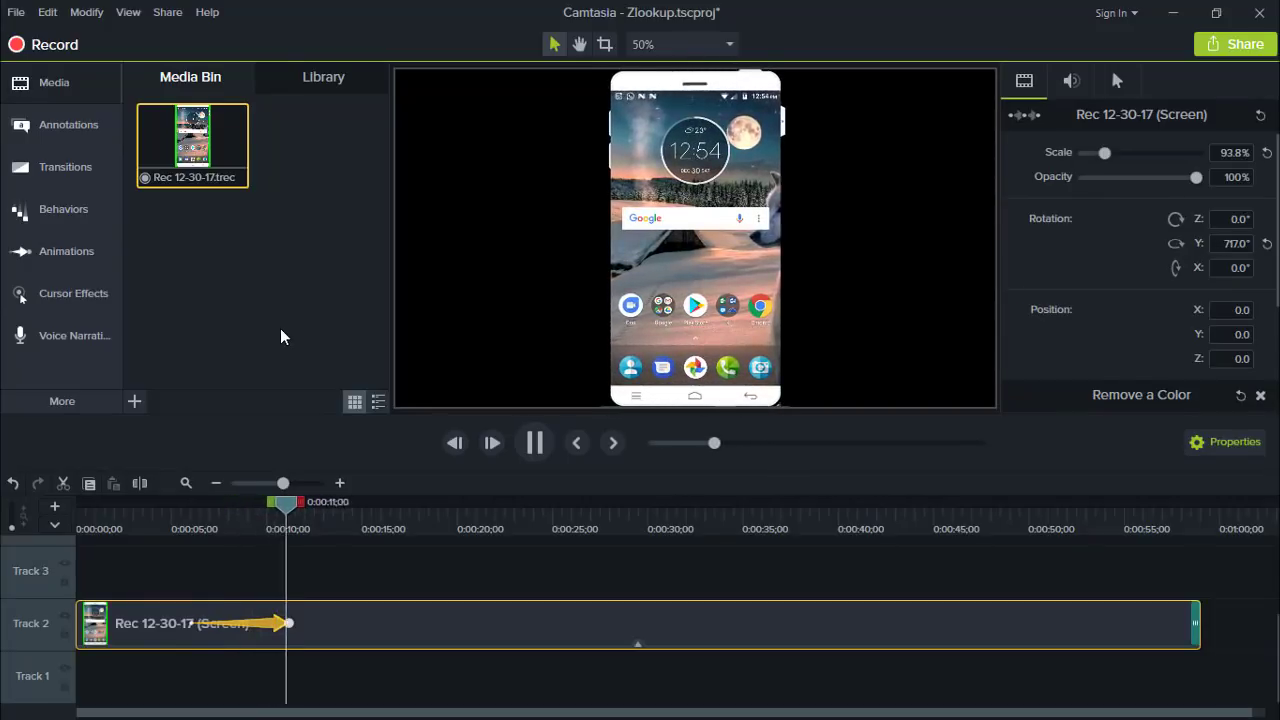
{"action": "left_click", "coordinate": [536, 448]}
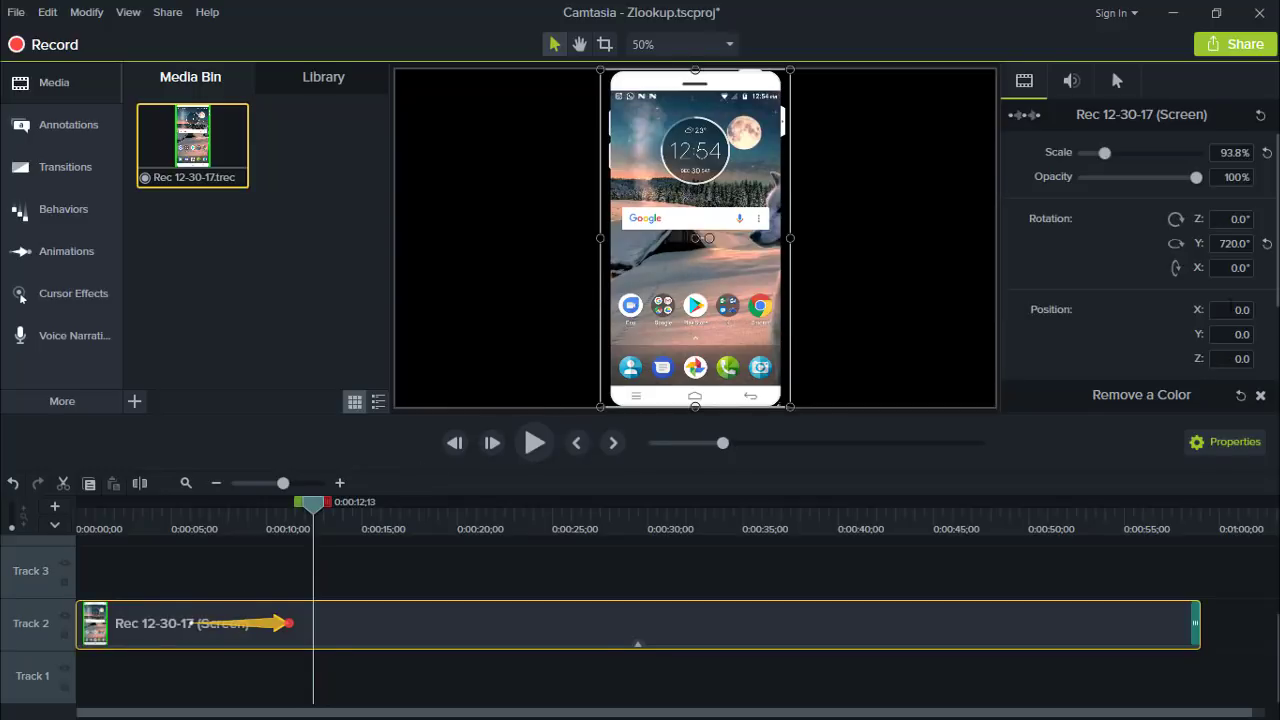
Set the clip's Y rotation after the animation to 1440°.
{"action": "left_click", "coordinate": [1230, 243]}
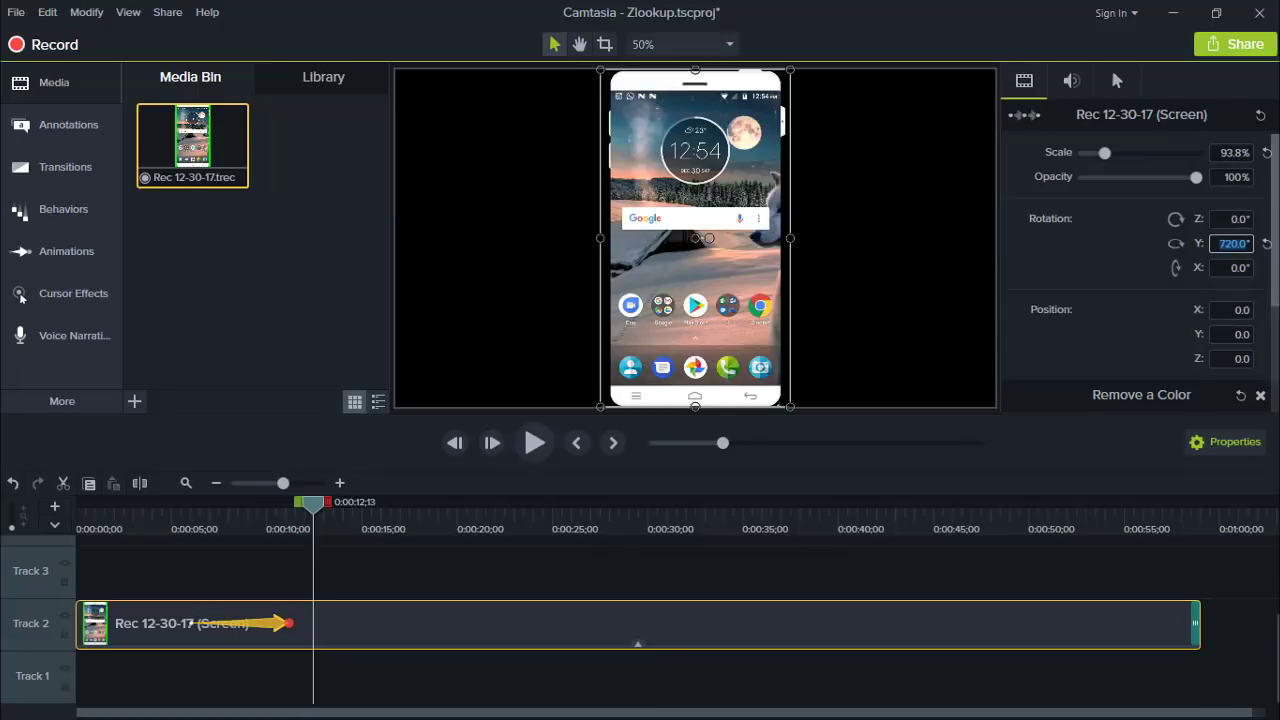
{"action": "key", "text": "BackSpace"}
{"action": "type", "text": "1440"}
{"action": "key", "text": "Return"}
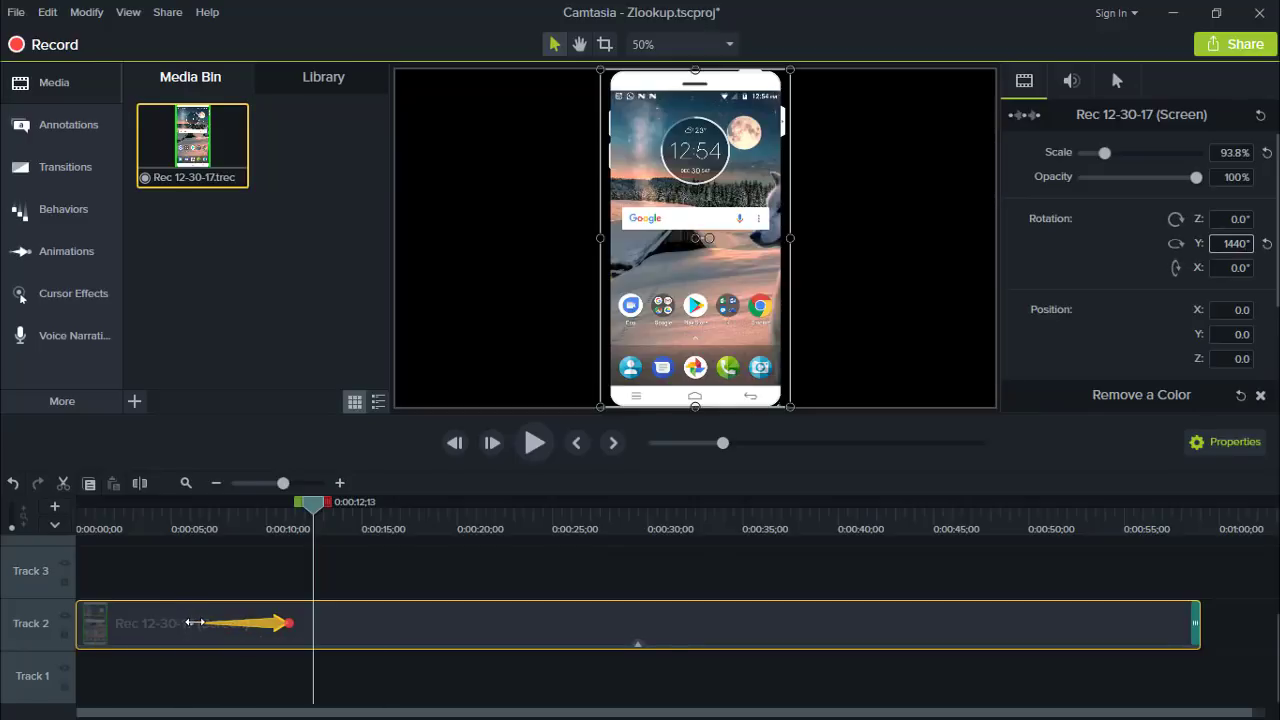
Stretch the rotation animation back to about 0:00:00;19 with a slight shift later along the clip, and preview the result.
{"action": "left_click_drag", "start_coordinate": [194, 623], "coordinate": [88, 619]}
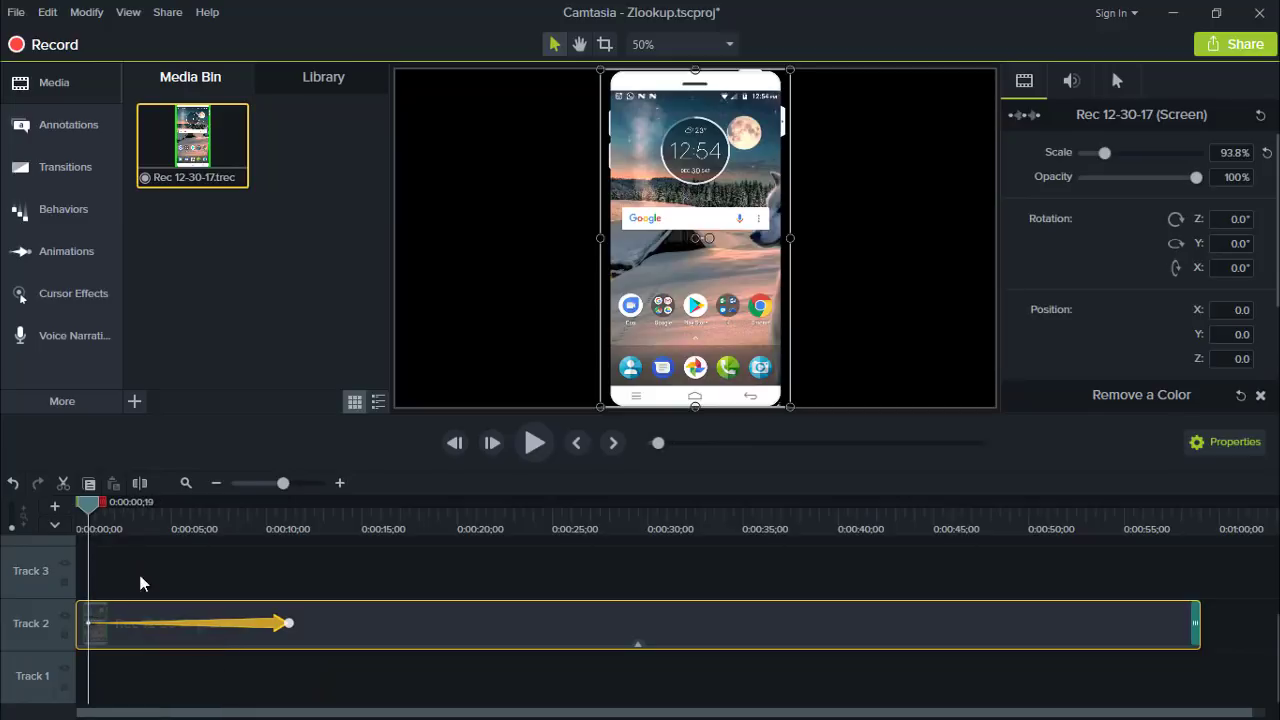
{"action": "mouse_move", "coordinate": [234, 628]}
{"action": "left_mouse_down"}
{"action": "mouse_move", "coordinate": [549, 632]}
{"action": "mouse_move", "coordinate": [251, 616]}
{"action": "left_mouse_up"}
{"action": "left_click", "coordinate": [533, 443]}
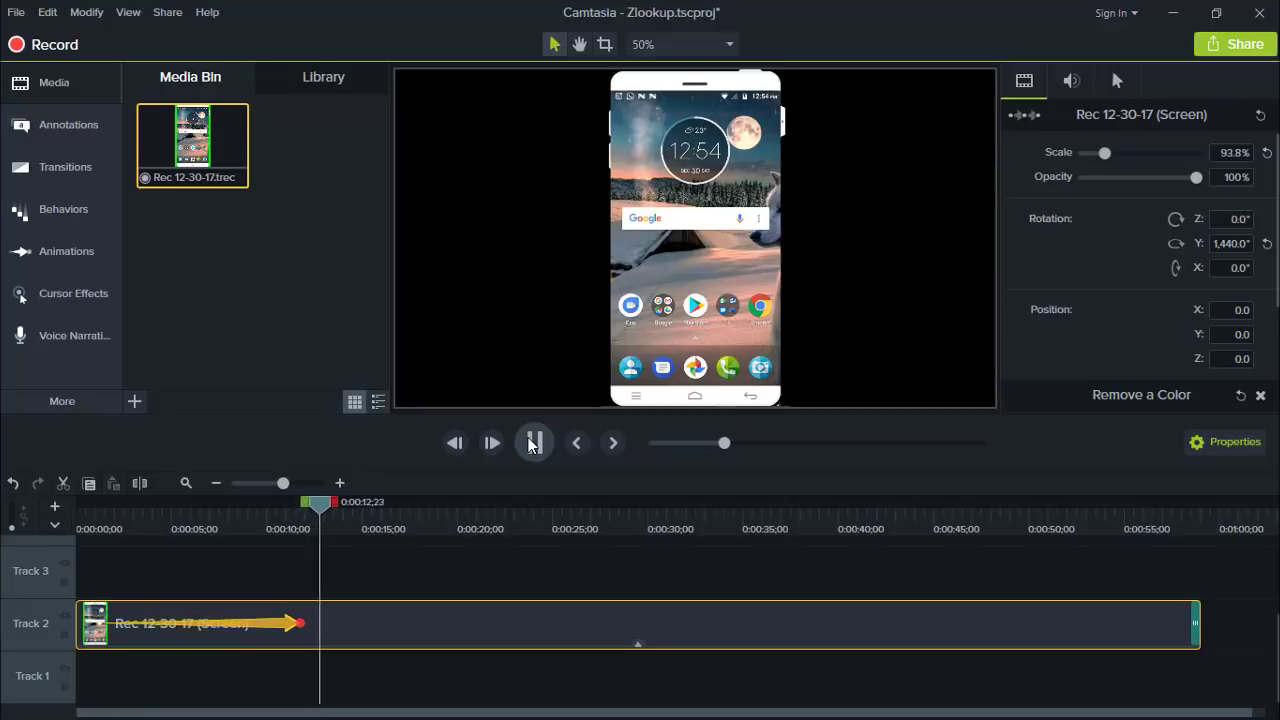
{"action": "left_click", "coordinate": [533, 443]}
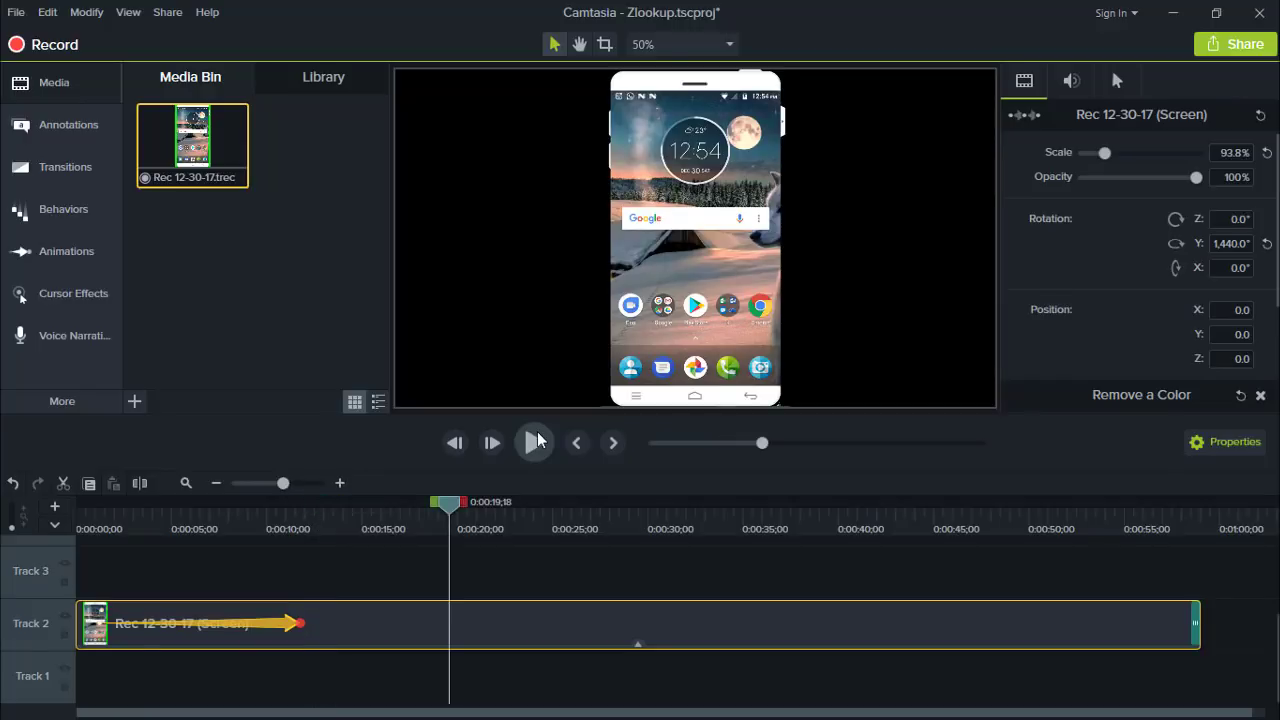